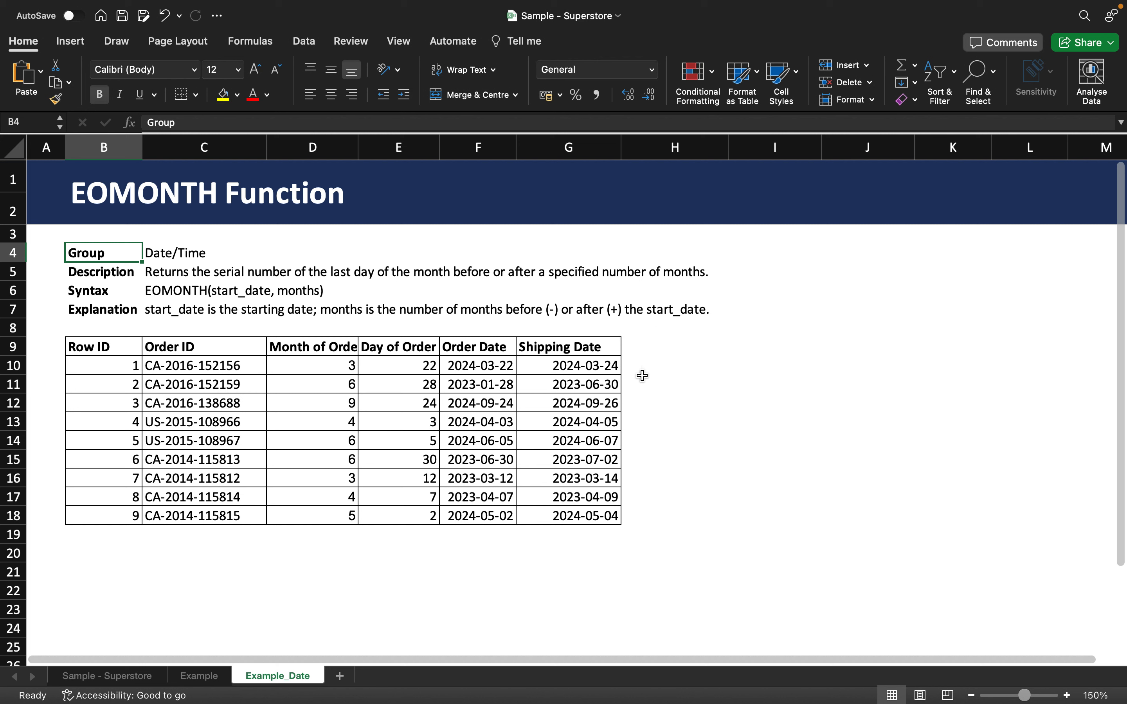
# Enter =EOMONTH(F10;0) in cell H10 to get the last day of the first order date's own month
pyautogui.click(658, 369)
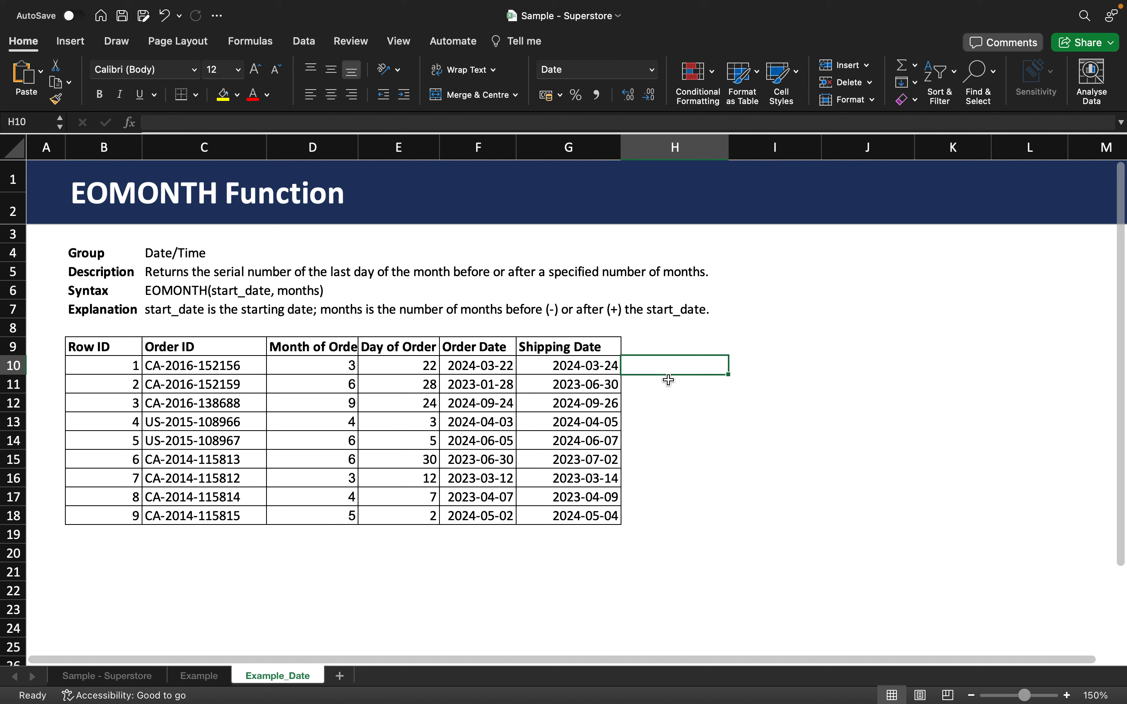
pyautogui.write('=EO')
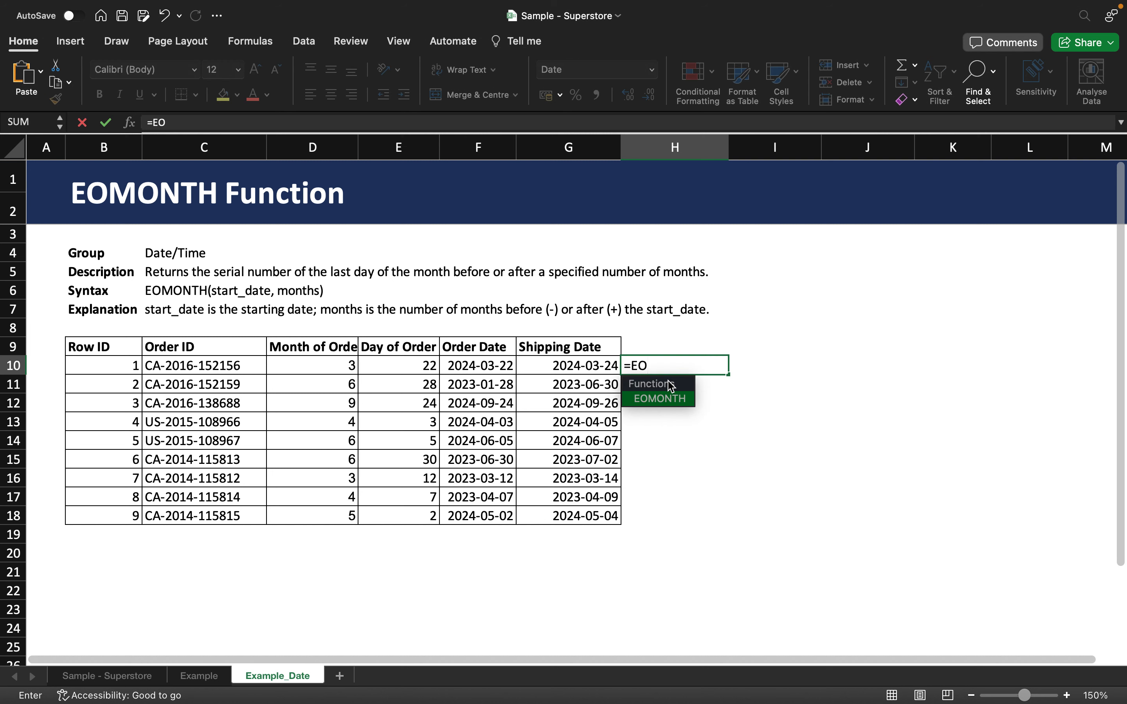
pyautogui.doubleClick(659, 397)
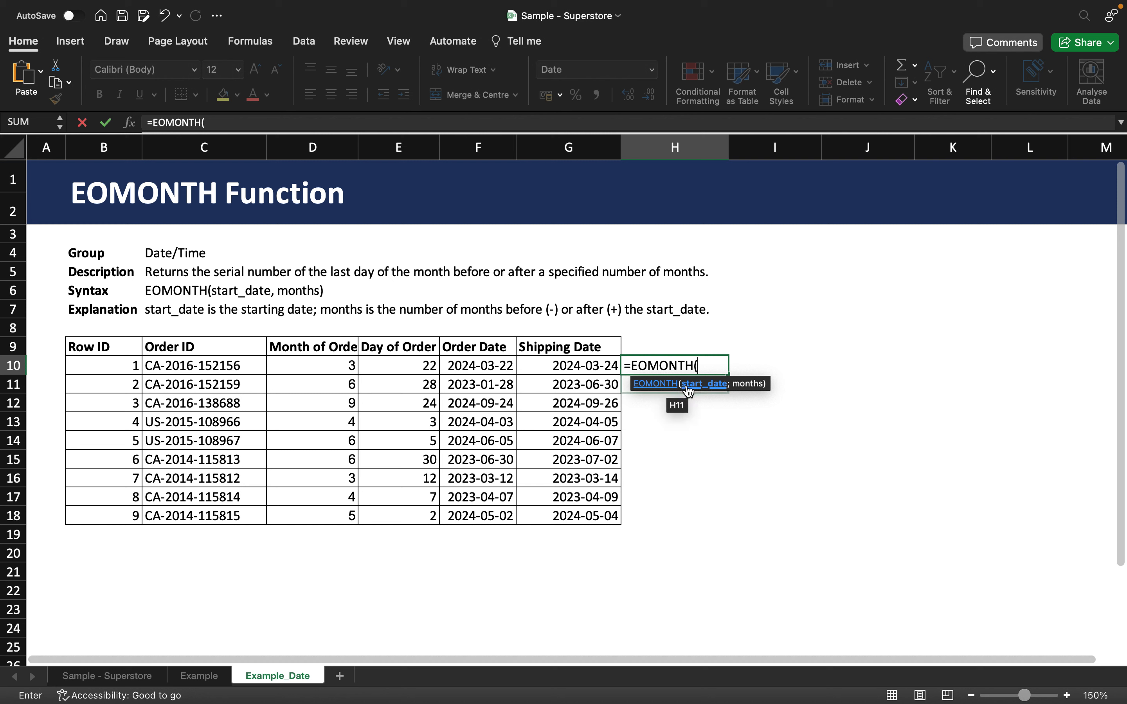
pyautogui.click(507, 369)
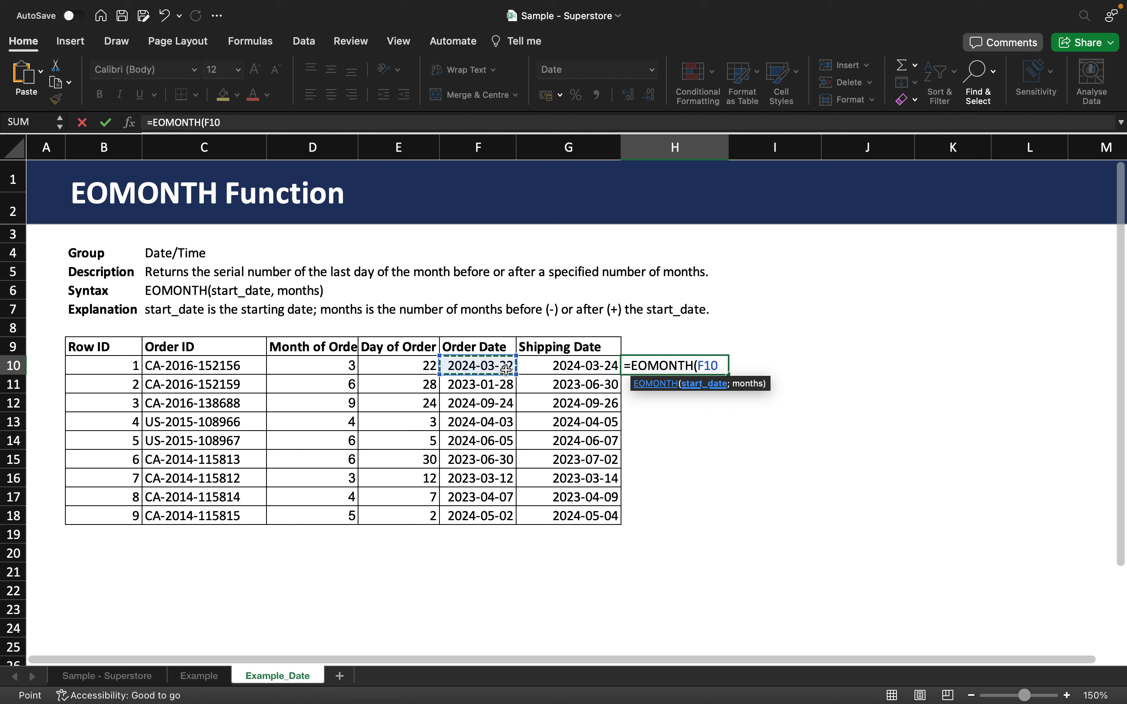
pyautogui.write(';0')
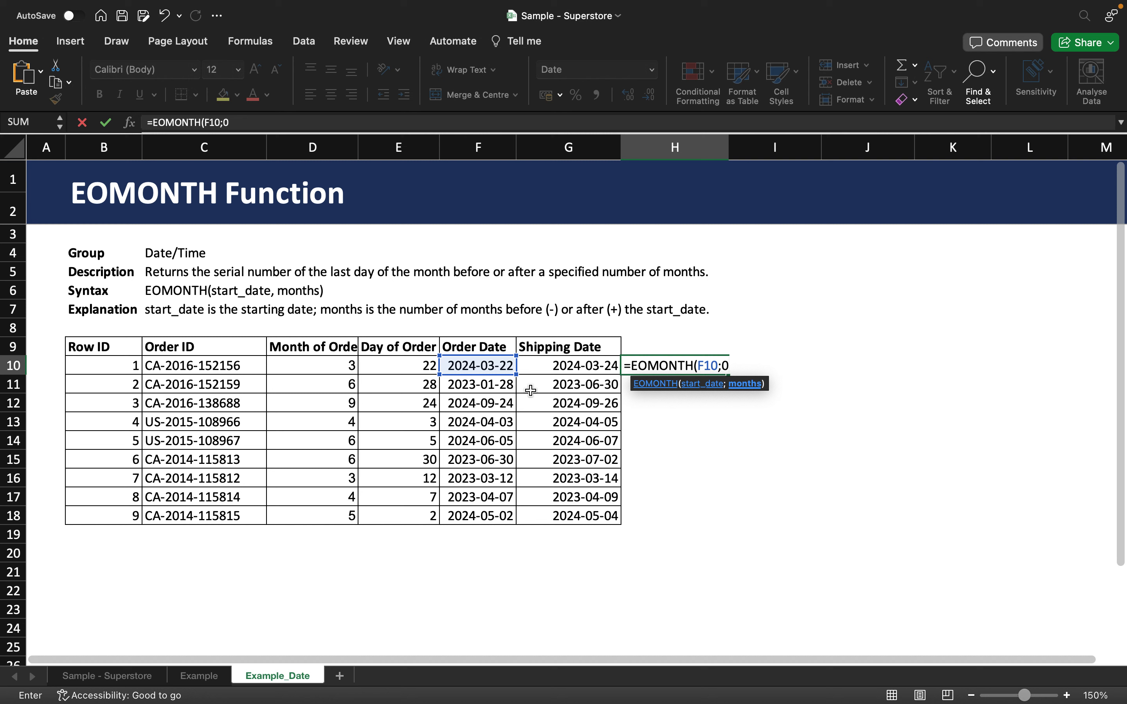
pyautogui.write(')')
pyautogui.press('Return')
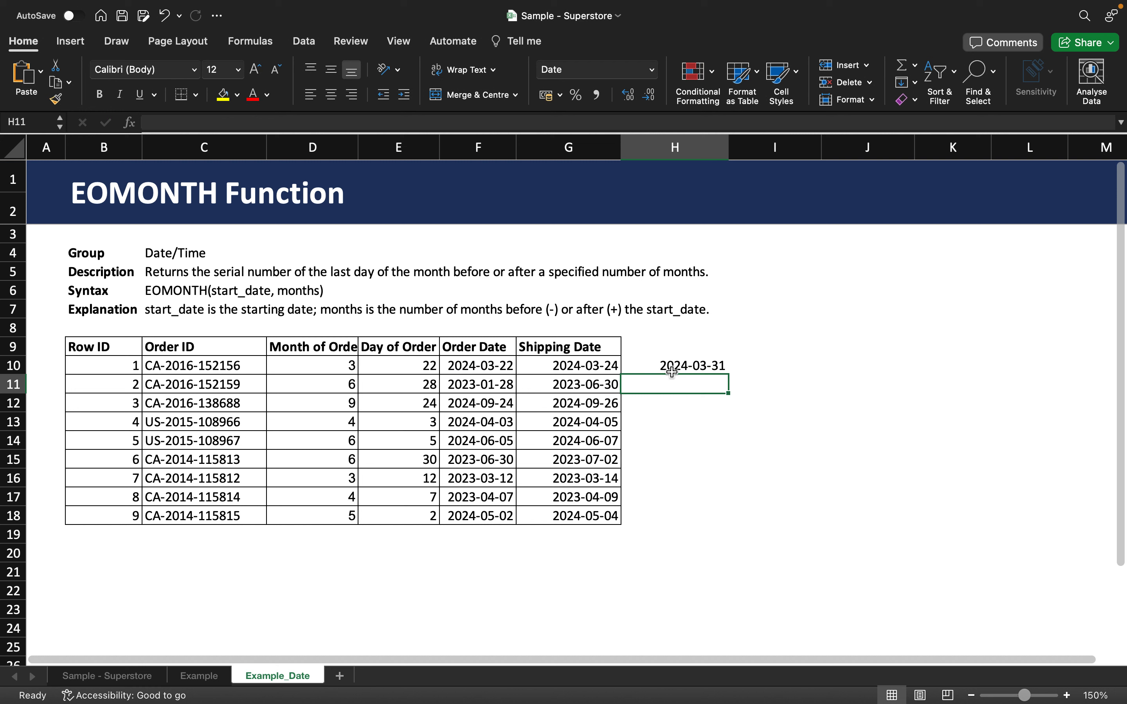
pyautogui.click(696, 362)
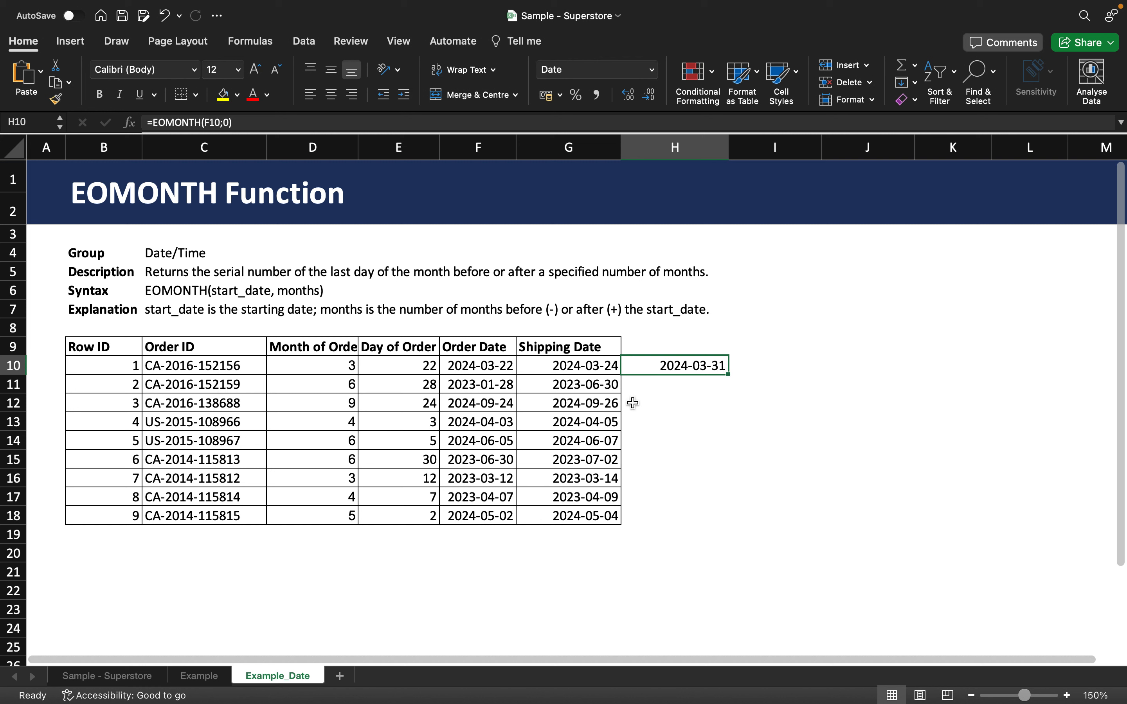
# Copy the EOMONTH formula from H10 down to H11 for the second order
pyautogui.click(667, 391)
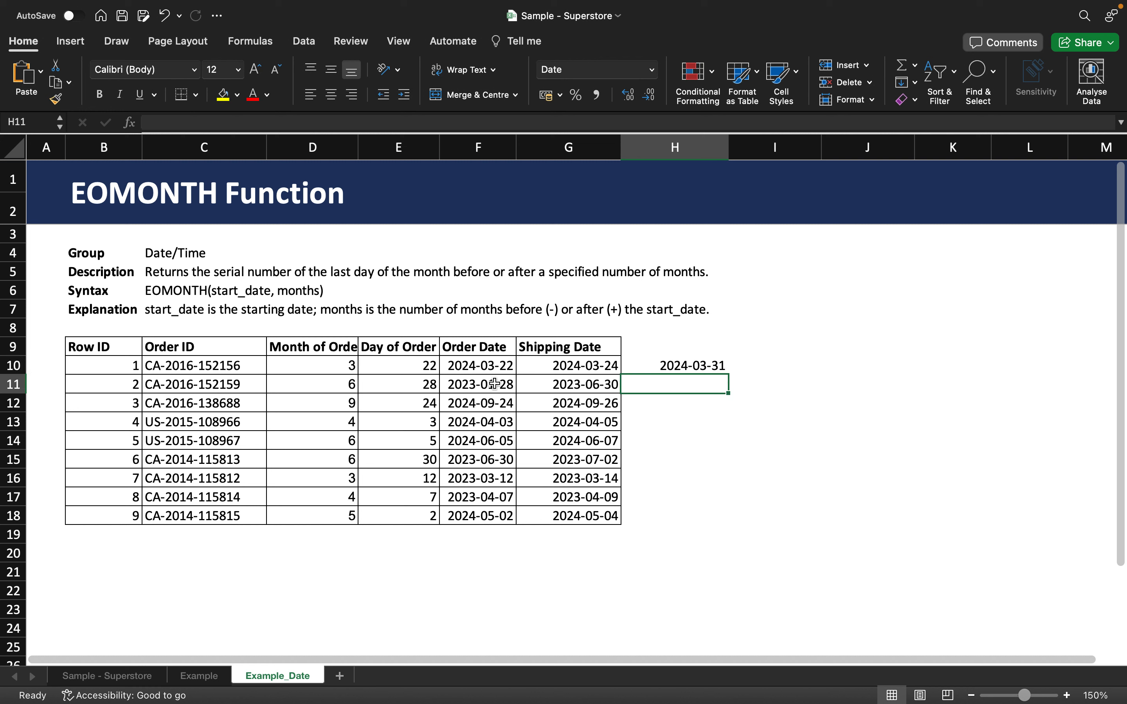
pyautogui.click(691, 370)
pyautogui.moveTo(728, 374); pyautogui.dragTo(725, 386)
pyautogui.click(727, 387)
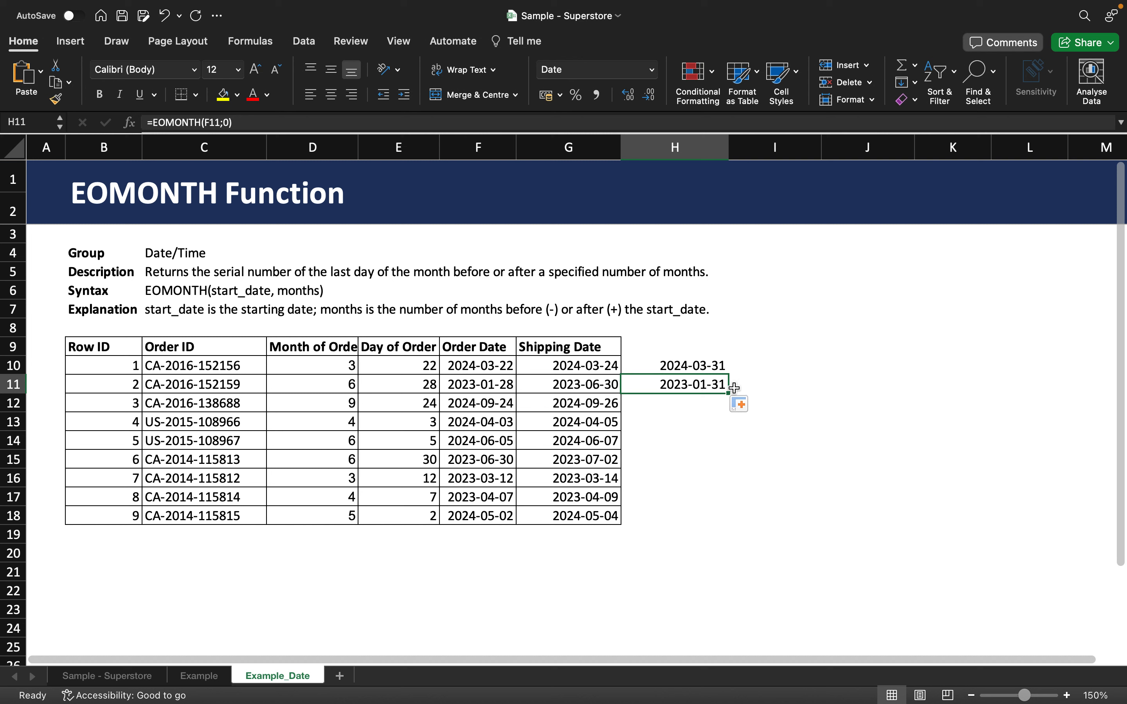
# Change the months argument in H11's formula to 1 so it reads =EOMONTH(F11;1)
pyautogui.click(227, 122)
pyautogui.press('BackSpace')
pyautogui.write('1')
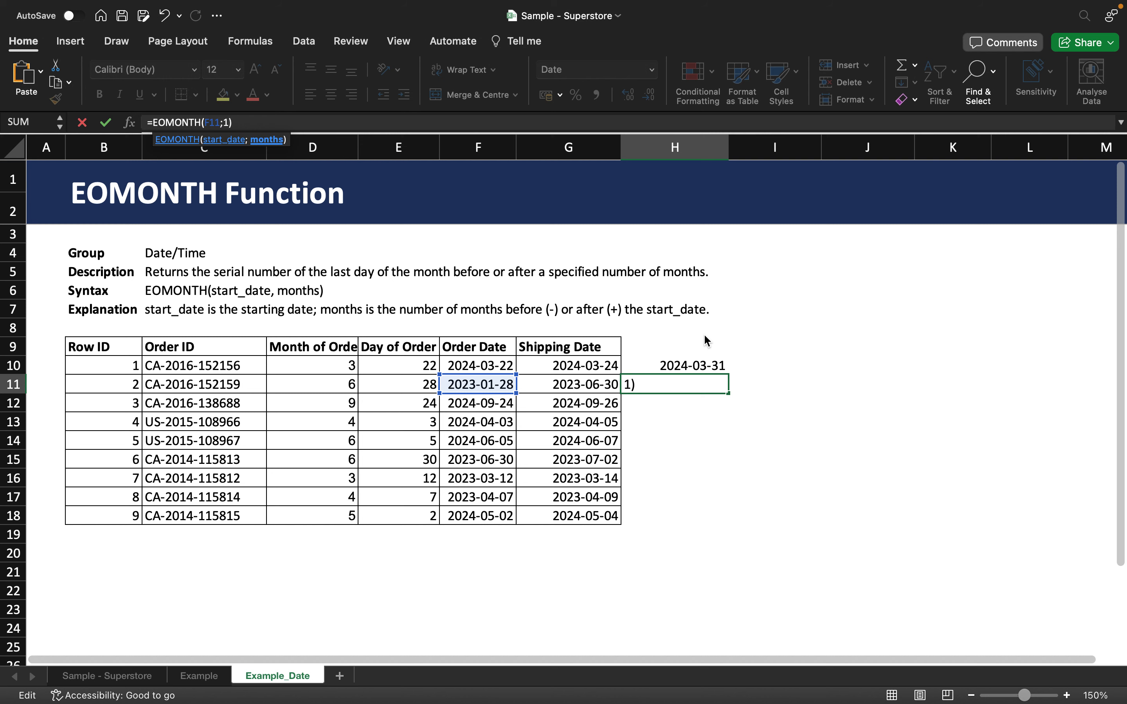
pyautogui.press('Return')
pyautogui.click(704, 381)
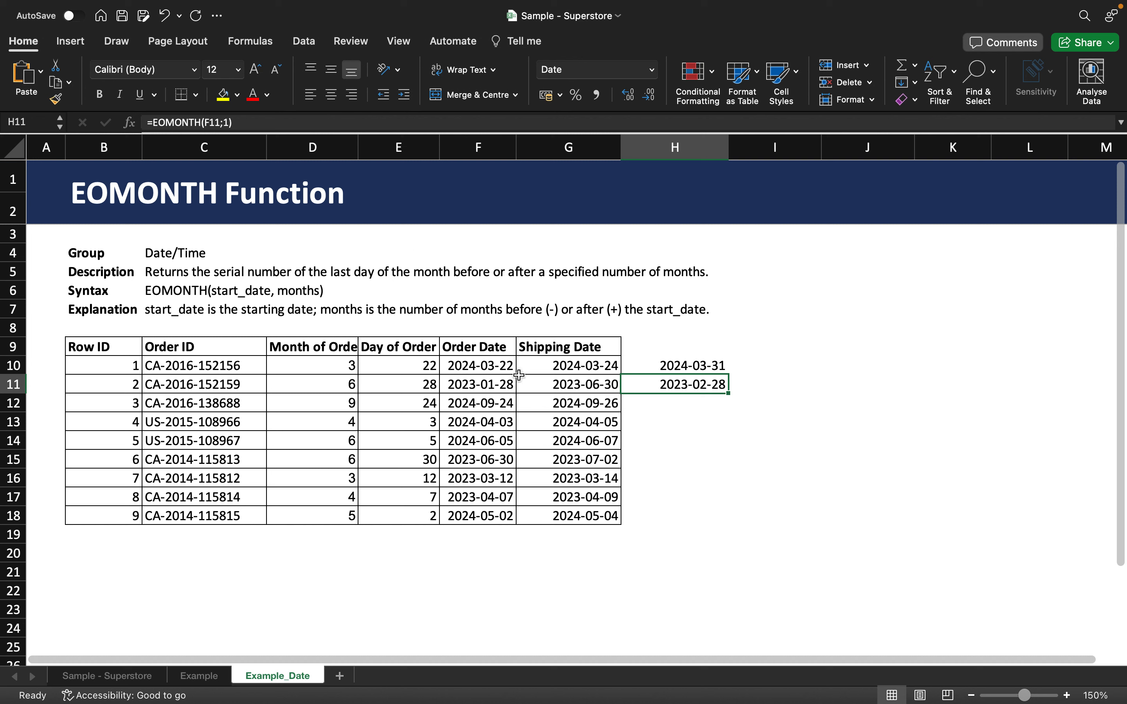
# Change the year of the second order's date in F11 to 2024, making it 28.01.2024
pyautogui.click(482, 385)
pyautogui.press('F2')
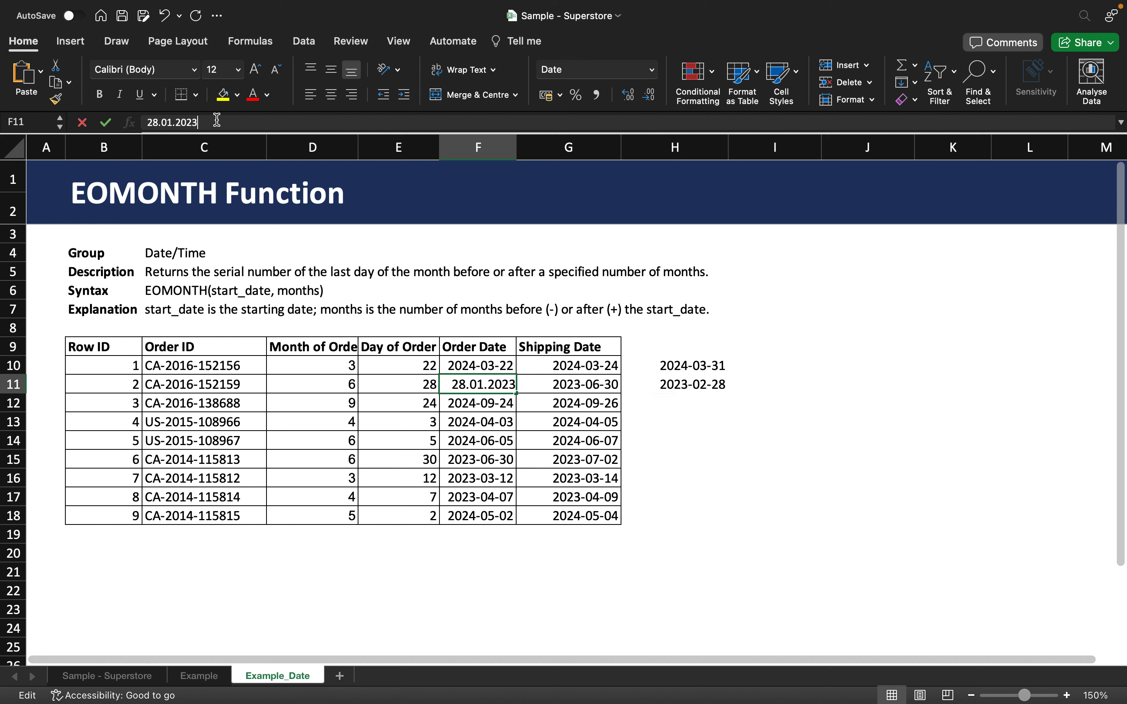
pyautogui.press('BackSpace')
pyautogui.write('4')
pyautogui.press('Return')
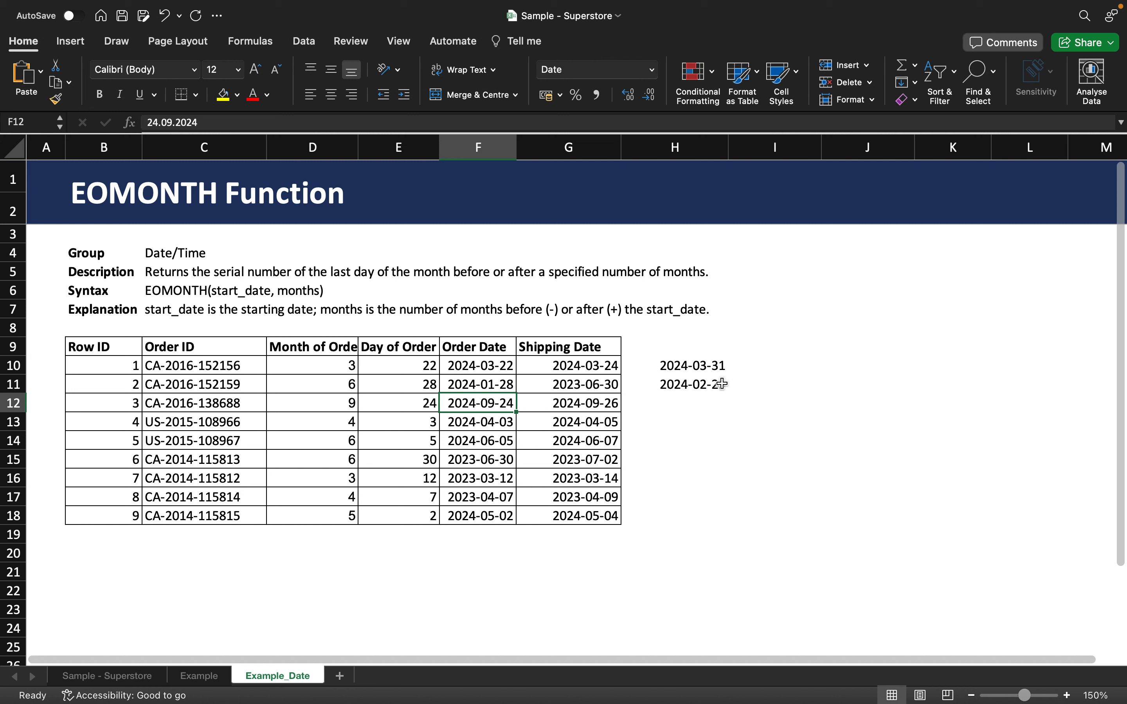
# Clear the trial EOMONTH formulas from cells H10:H11
pyautogui.moveTo(720, 370); pyautogui.dragTo(715, 386)
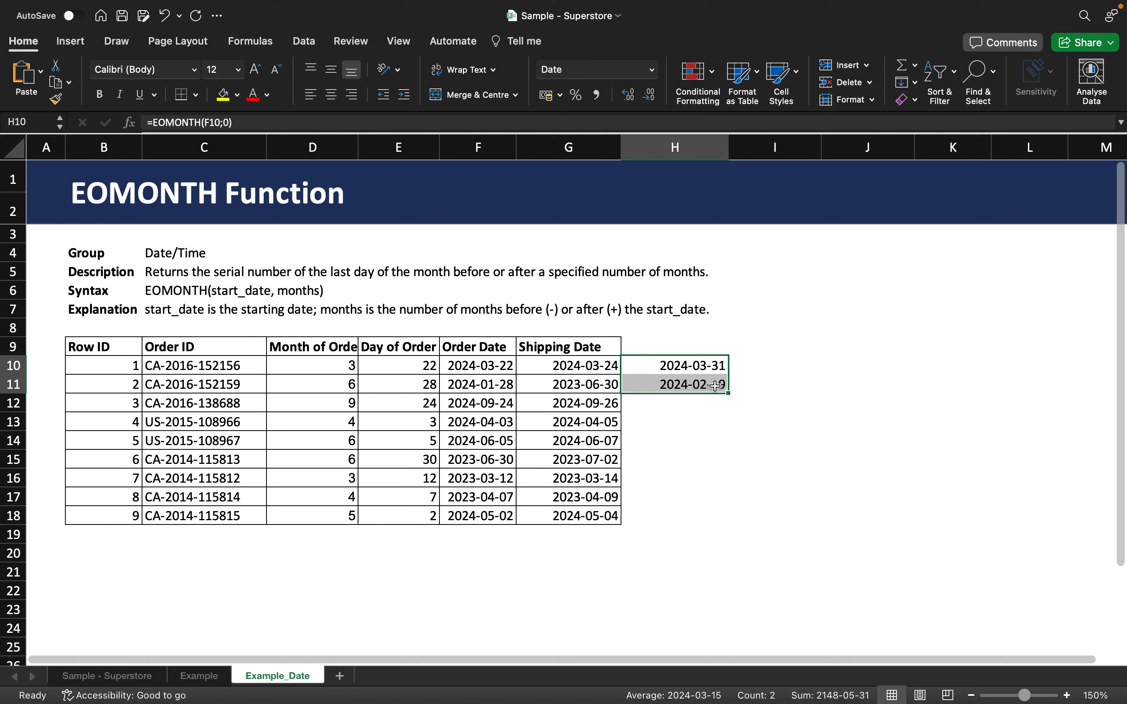
pyautogui.press('Delete')
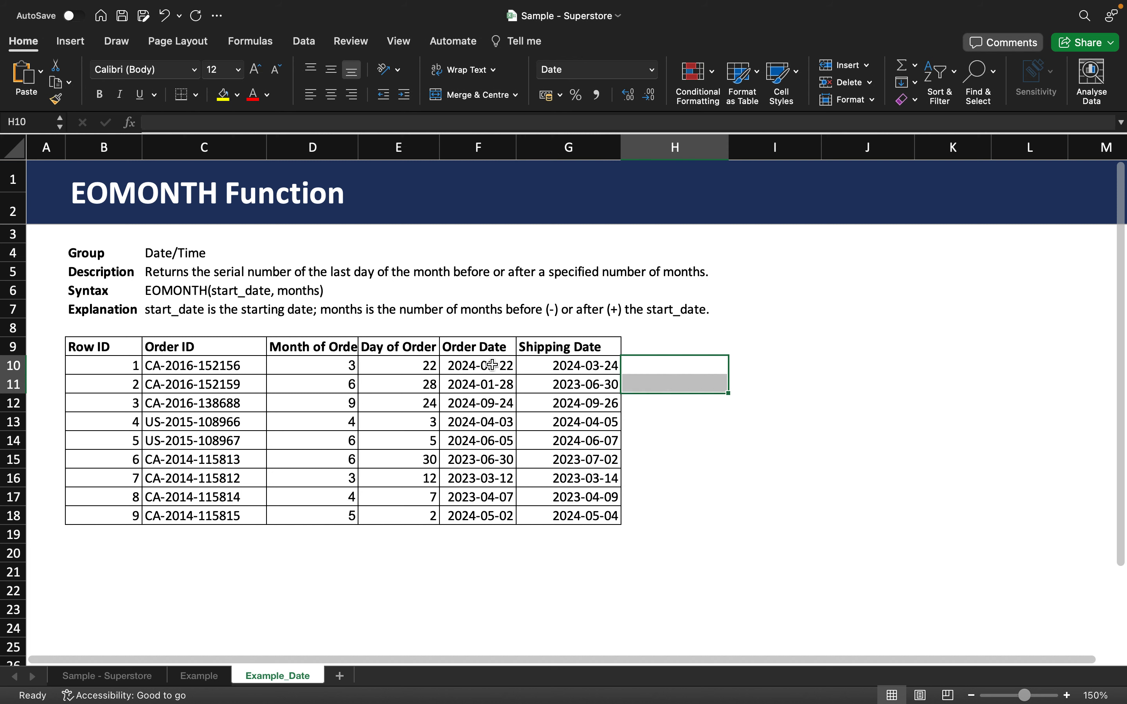
pyautogui.click(492, 365)
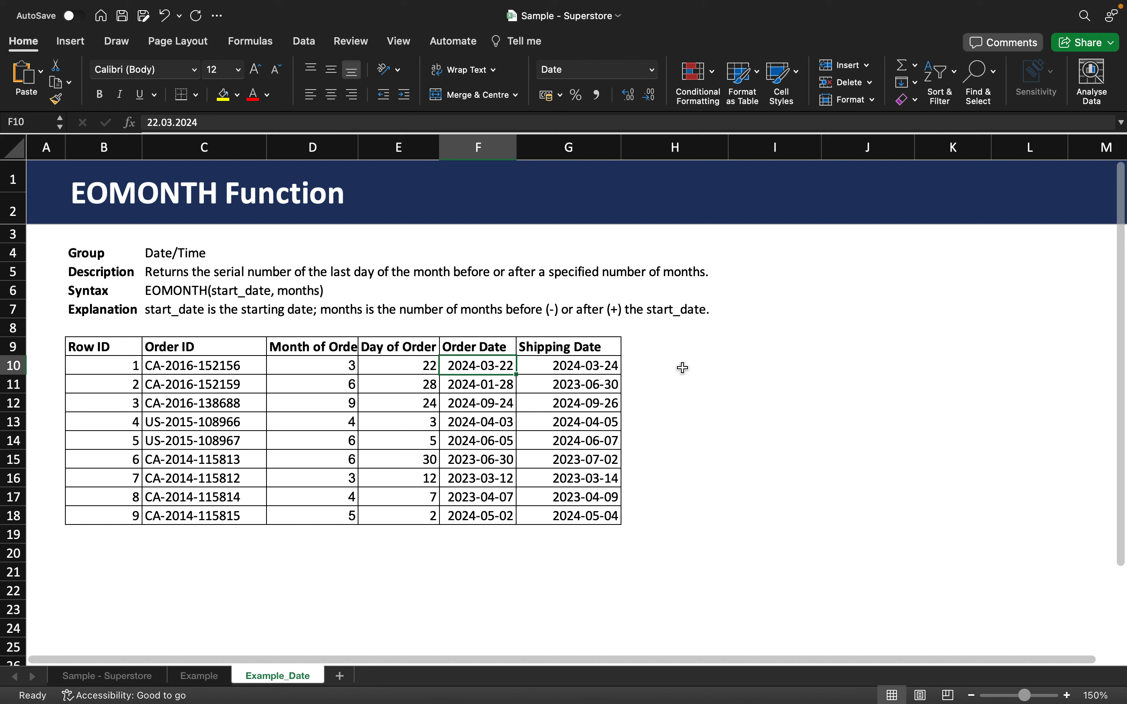
# Enter =EOMONTH(F10;1) in cell H10 to get the end of the month following the first order date
pyautogui.click(669, 368)
pyautogui.write('=')
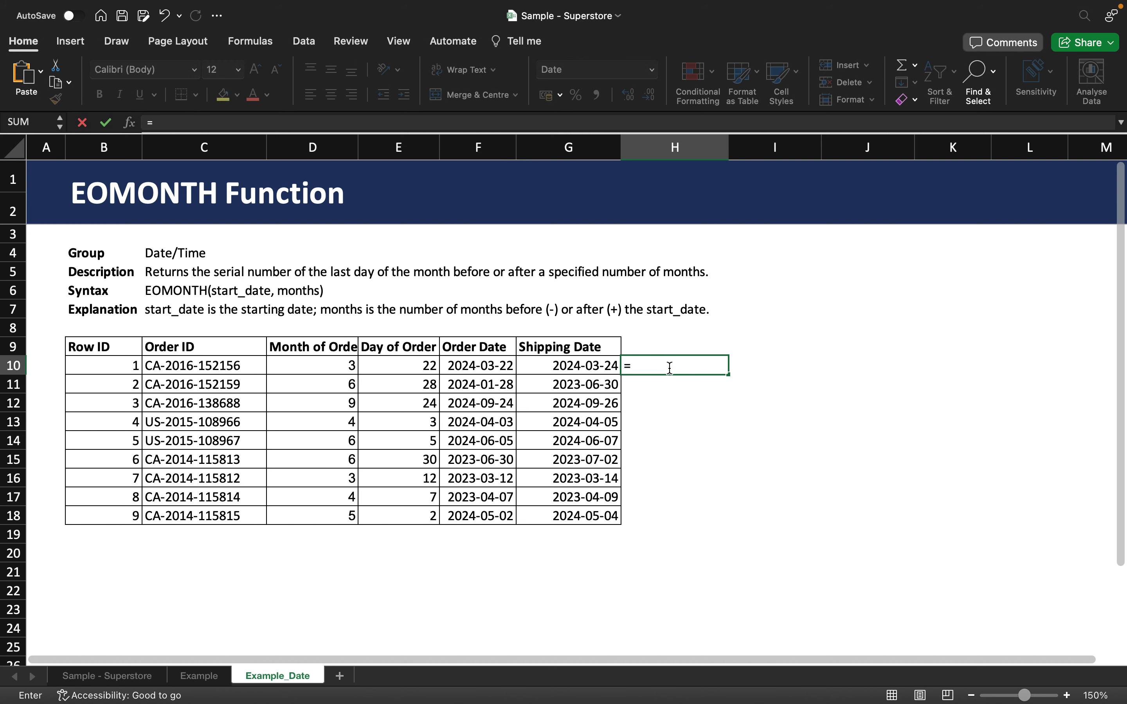
pyautogui.write('EOMONTH')
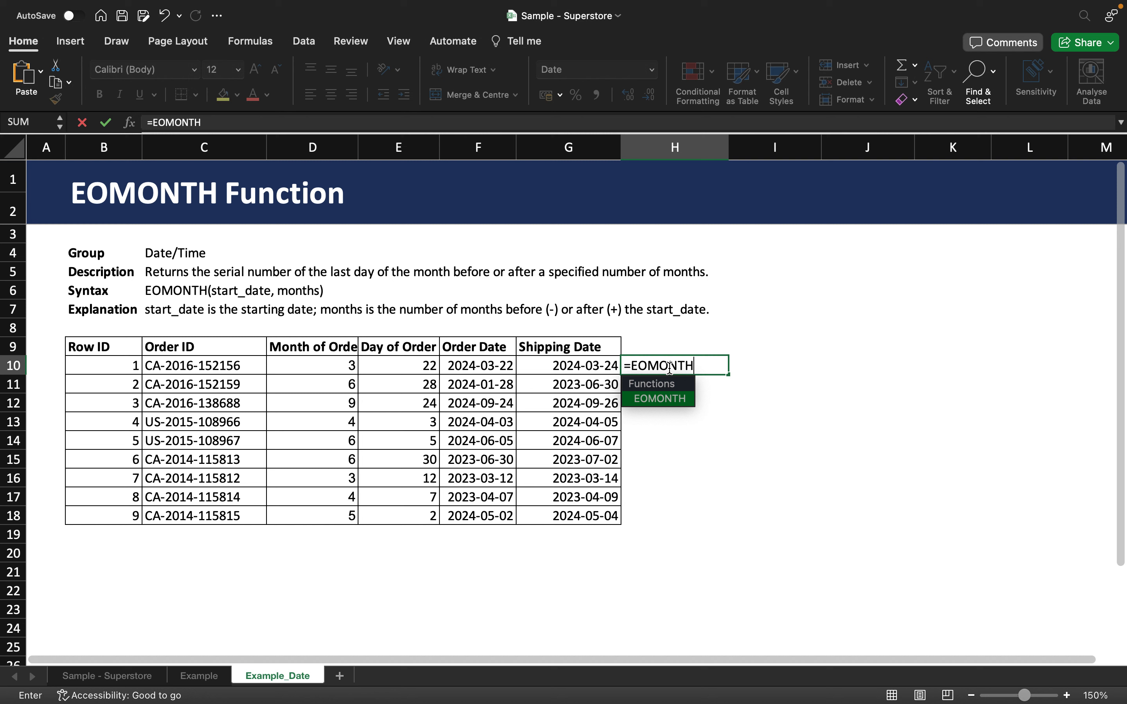
pyautogui.write('(')
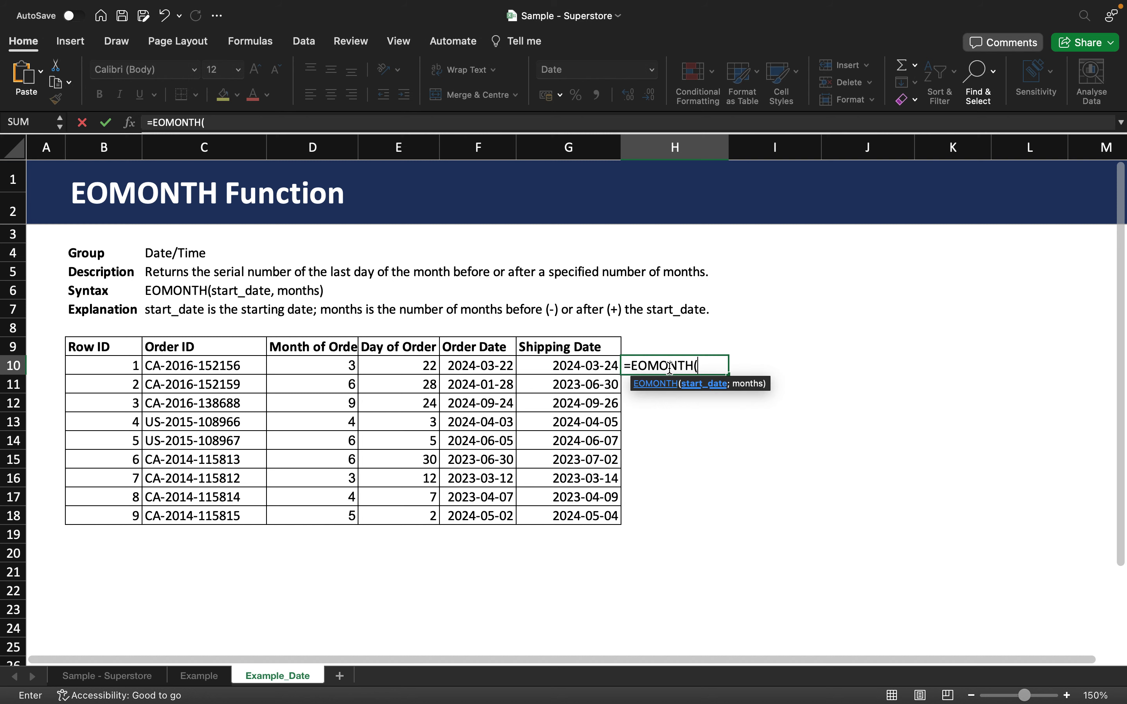
pyautogui.click(495, 368)
pyautogui.write(';')
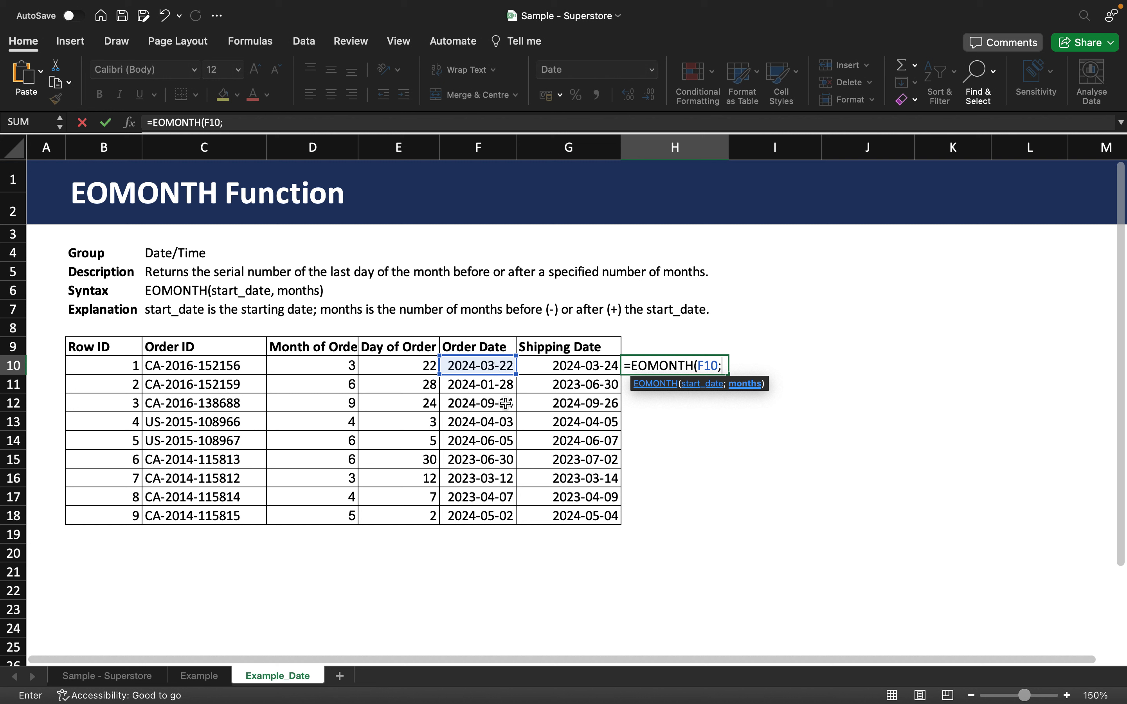
pyautogui.write('1)')
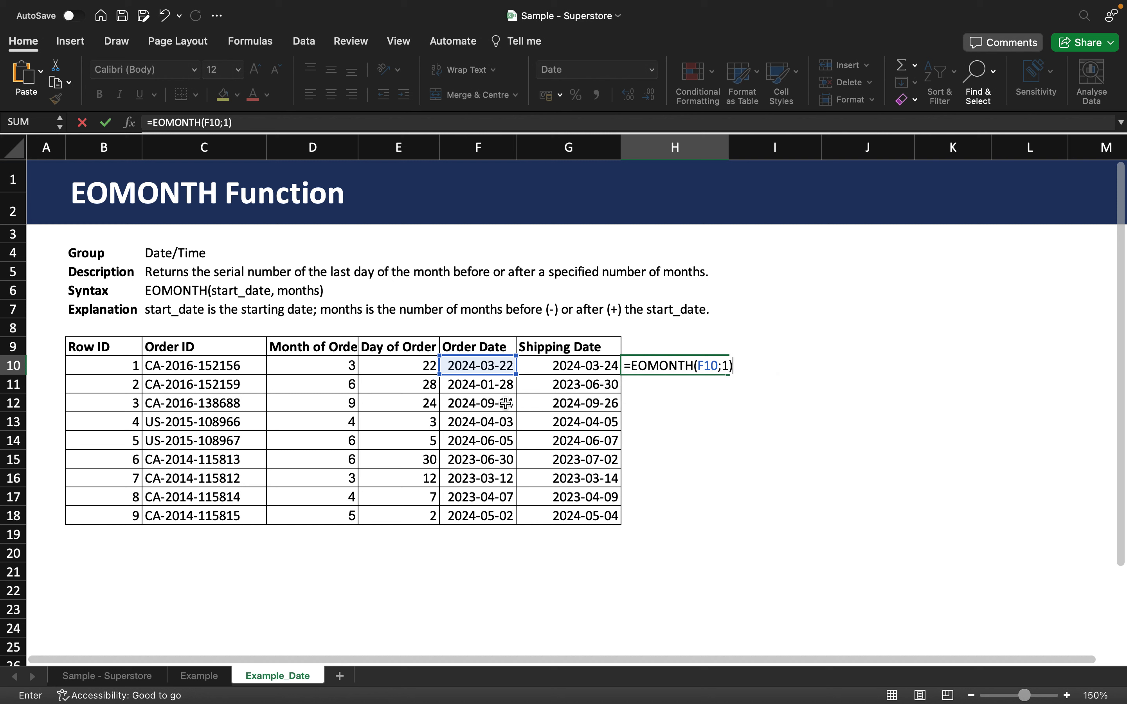
pyautogui.press('Return')
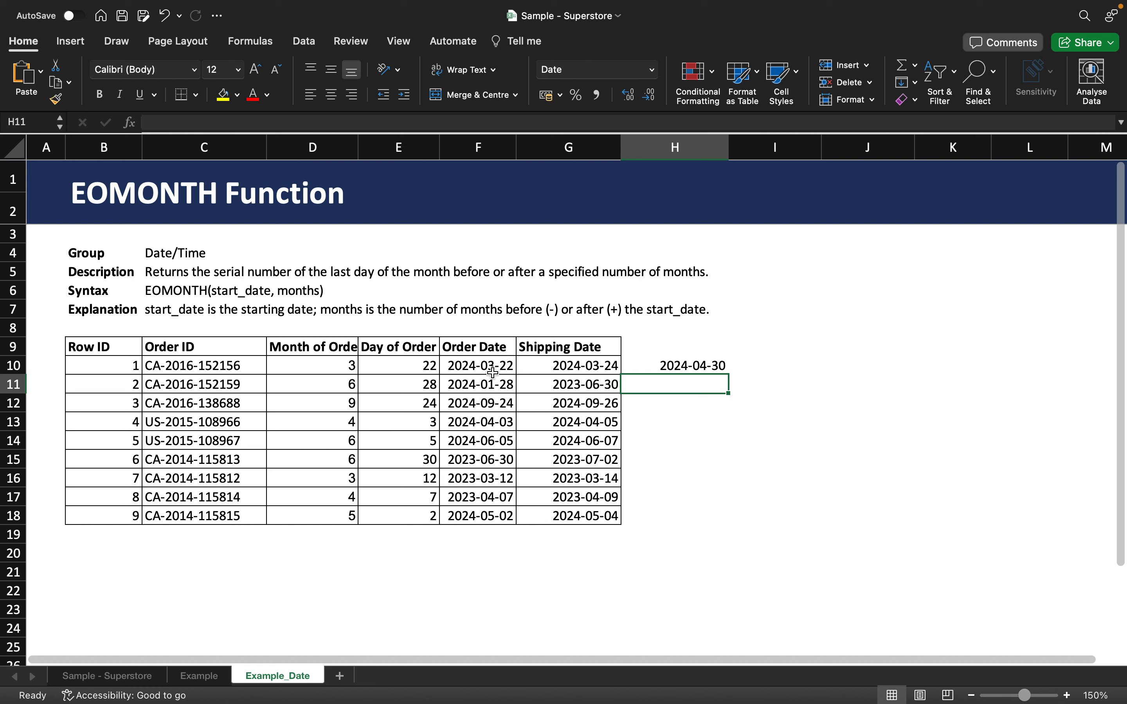
# Fill the one-month-ahead EOMONTH formula from H10 down through H18
pyautogui.click(722, 367)
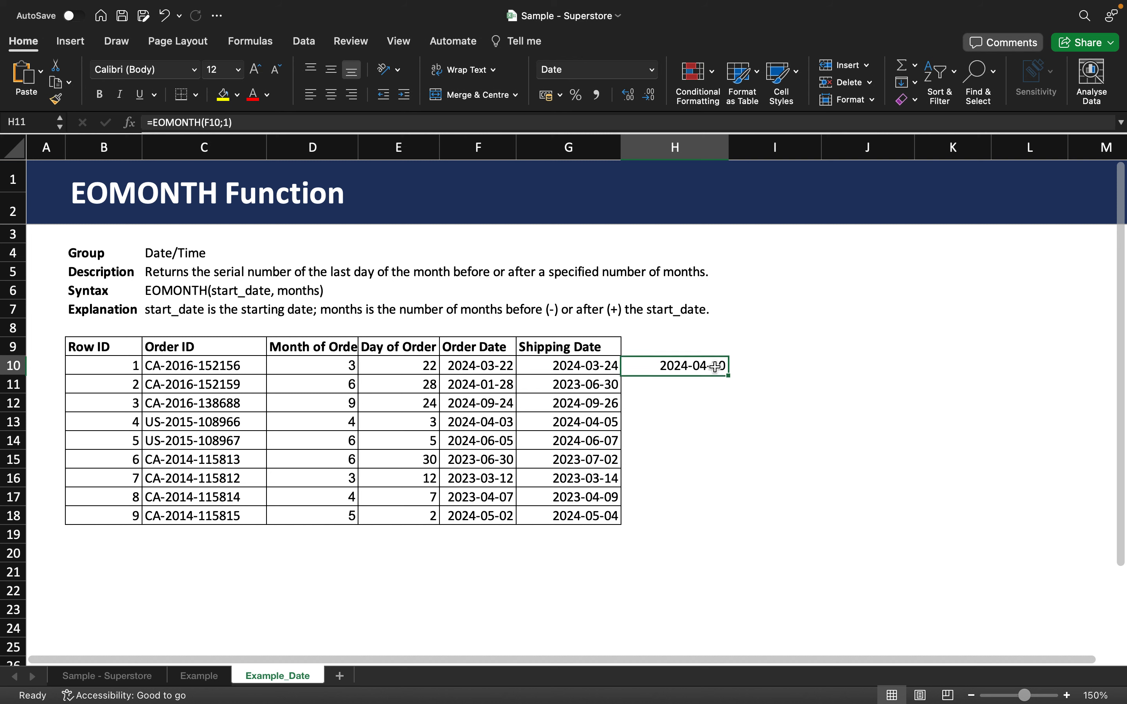
pyautogui.moveTo(733, 375); pyautogui.dragTo(680, 517)
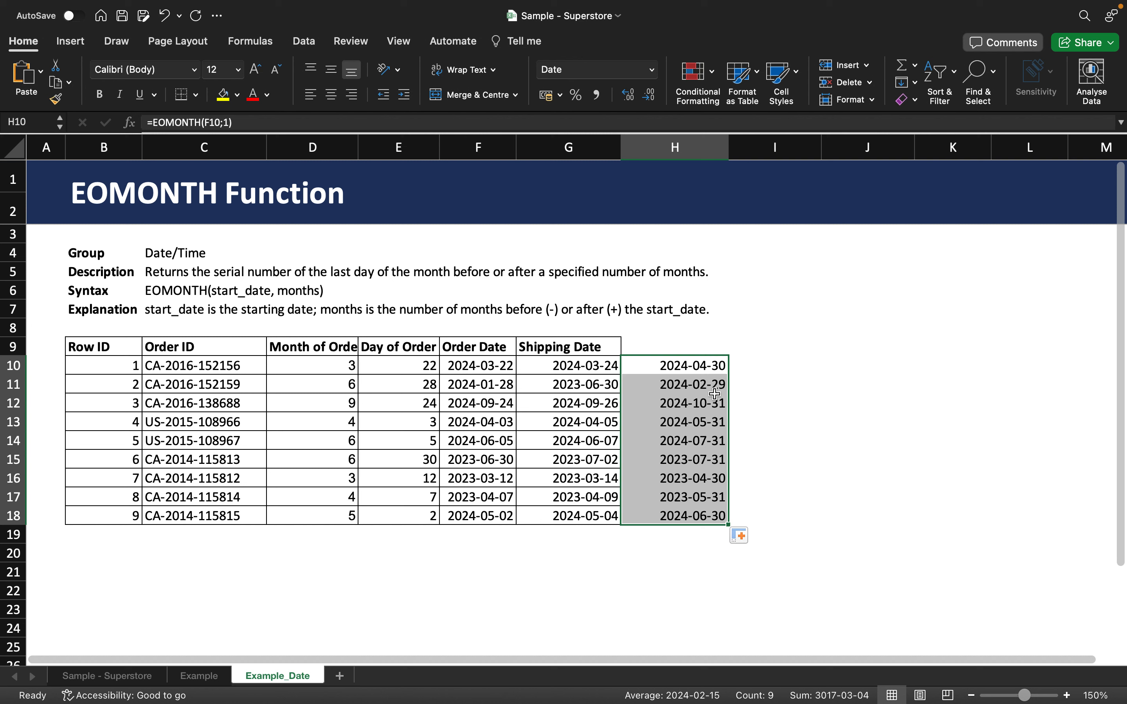
pyautogui.click(511, 386)
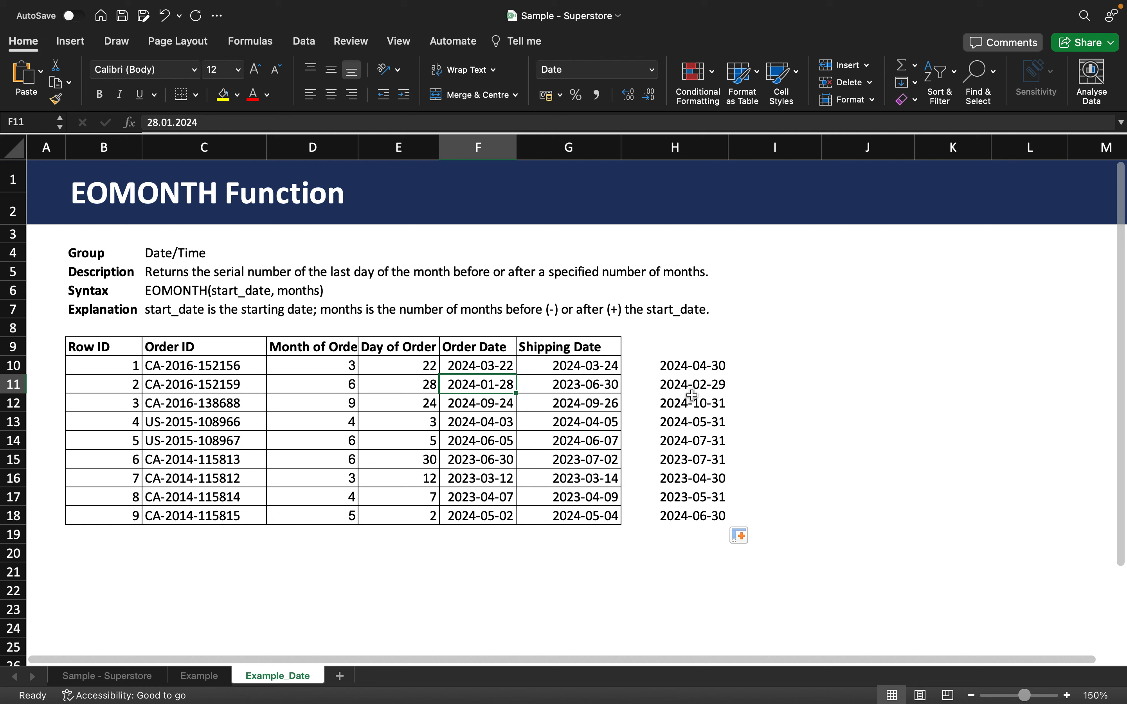
# Enter =EOMONTH(F10;-3) in cell I10 to get the month end three months before the first order date
pyautogui.click(763, 364)
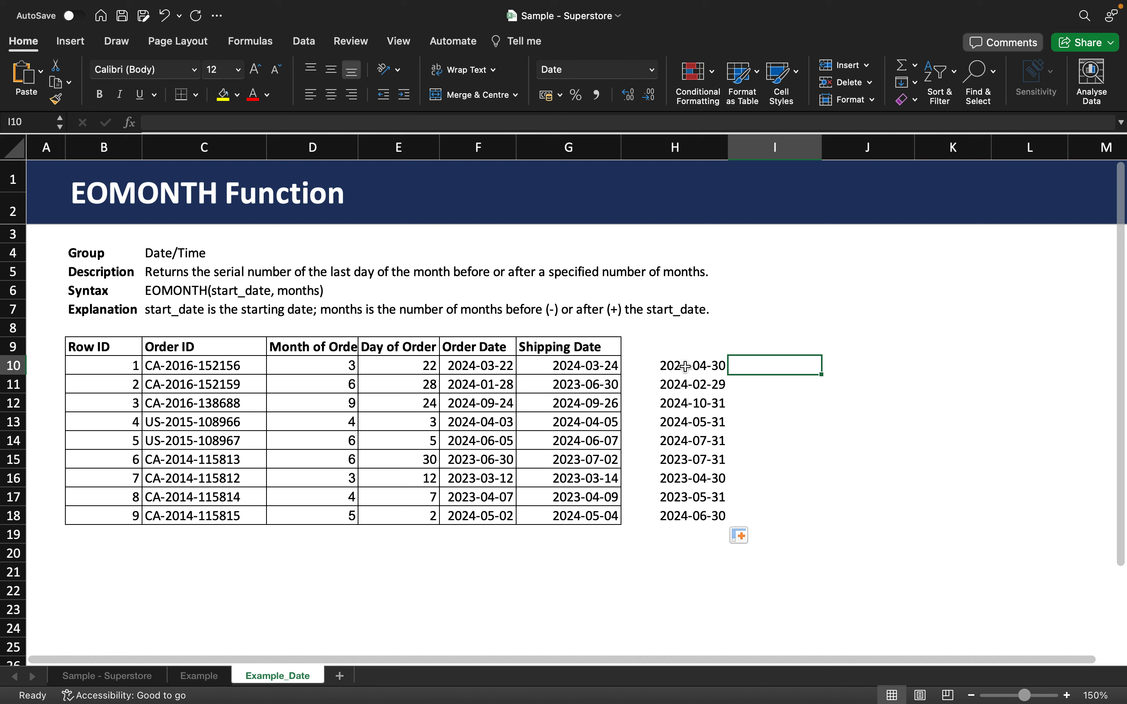
pyautogui.write('=')
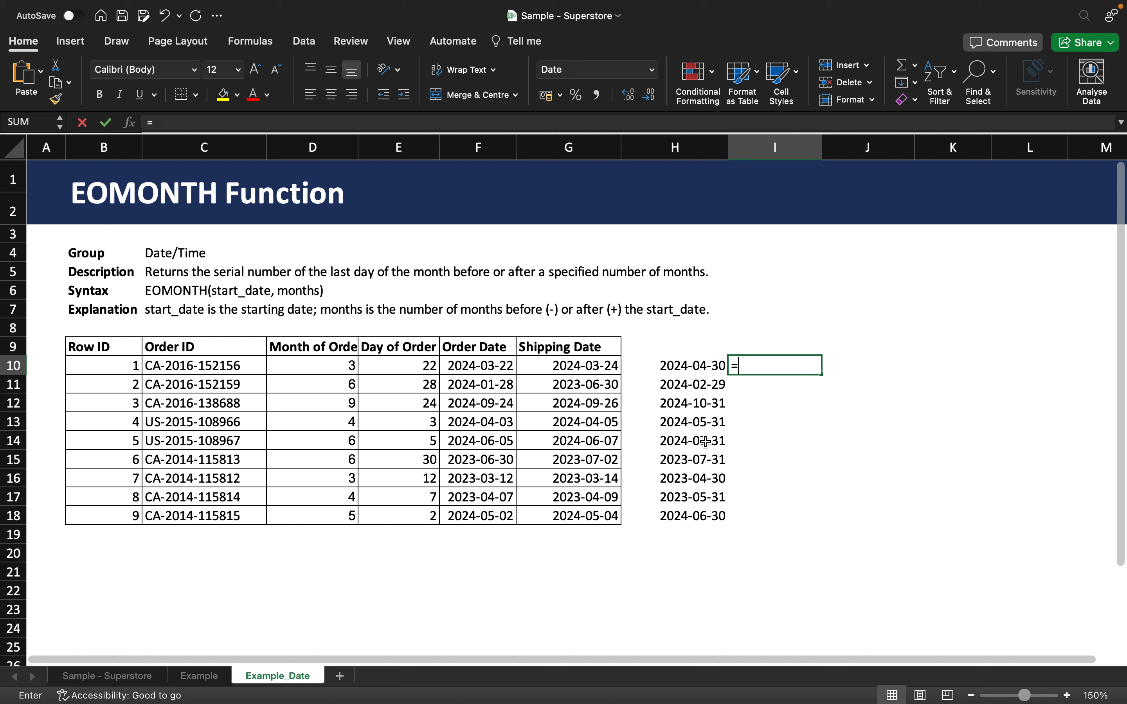
pyautogui.write('EO')
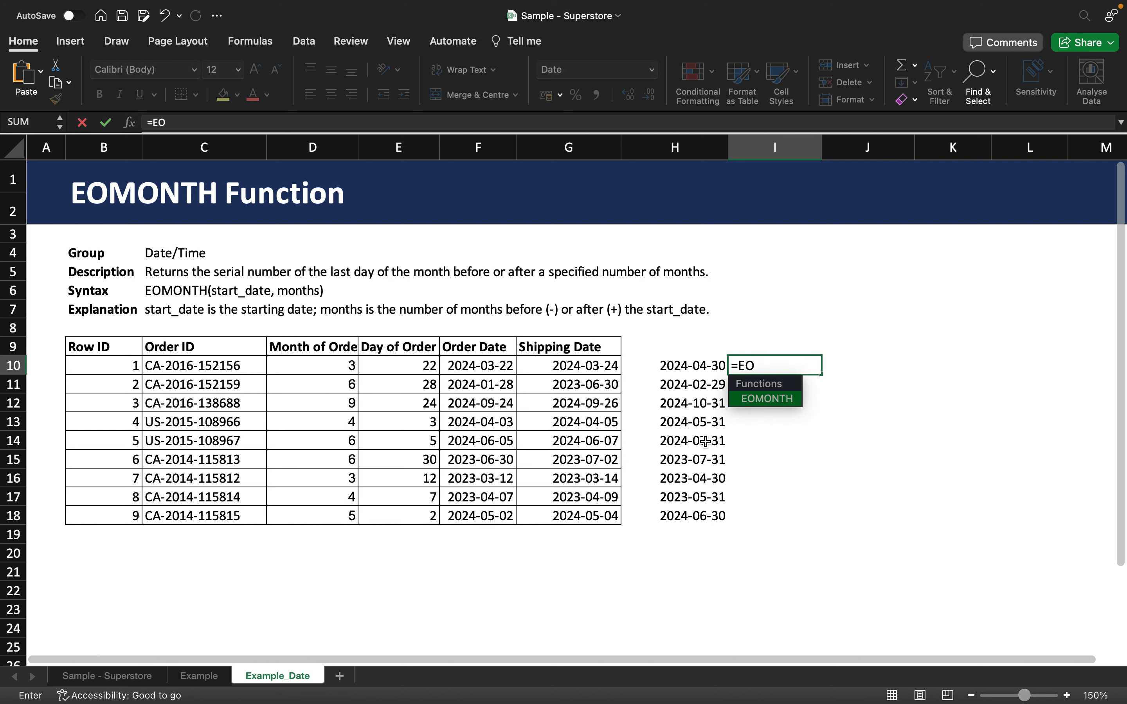
pyautogui.write('MONTH(')
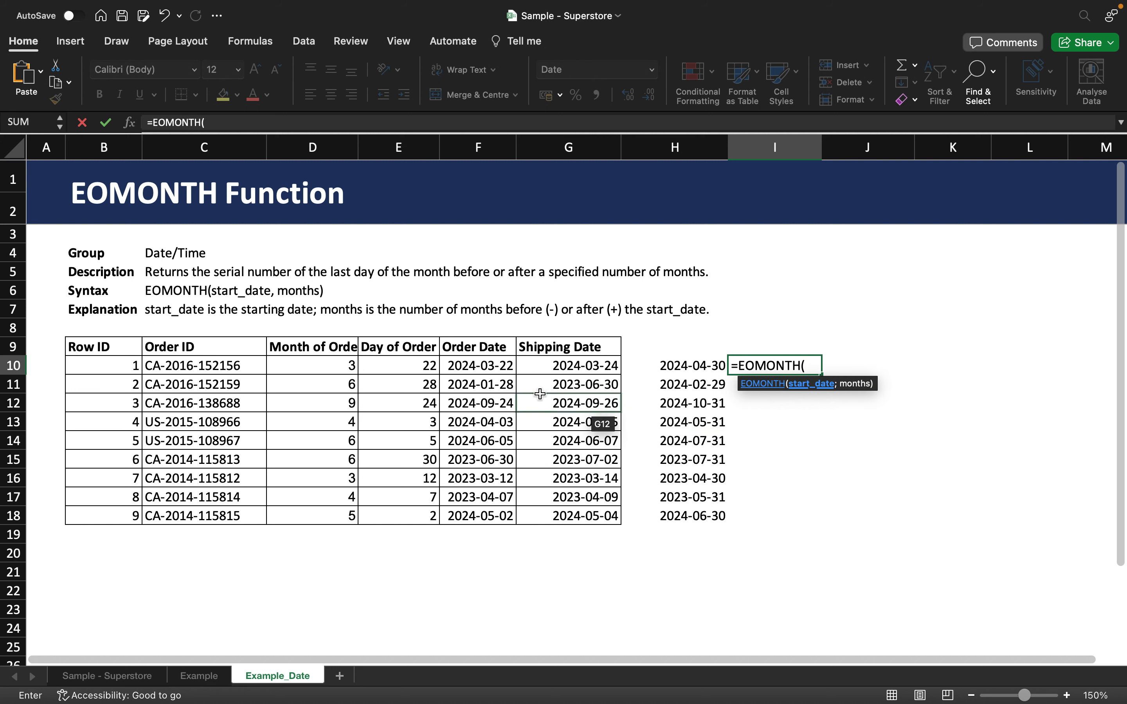
pyautogui.click(496, 367)
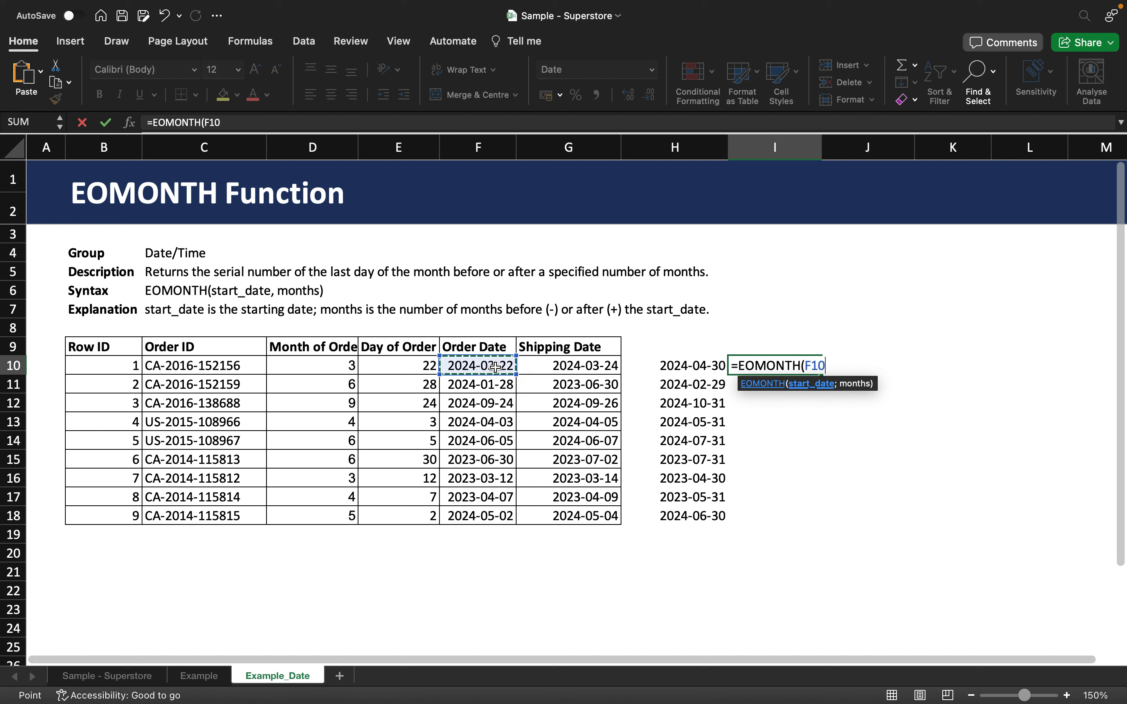
pyautogui.write(';')
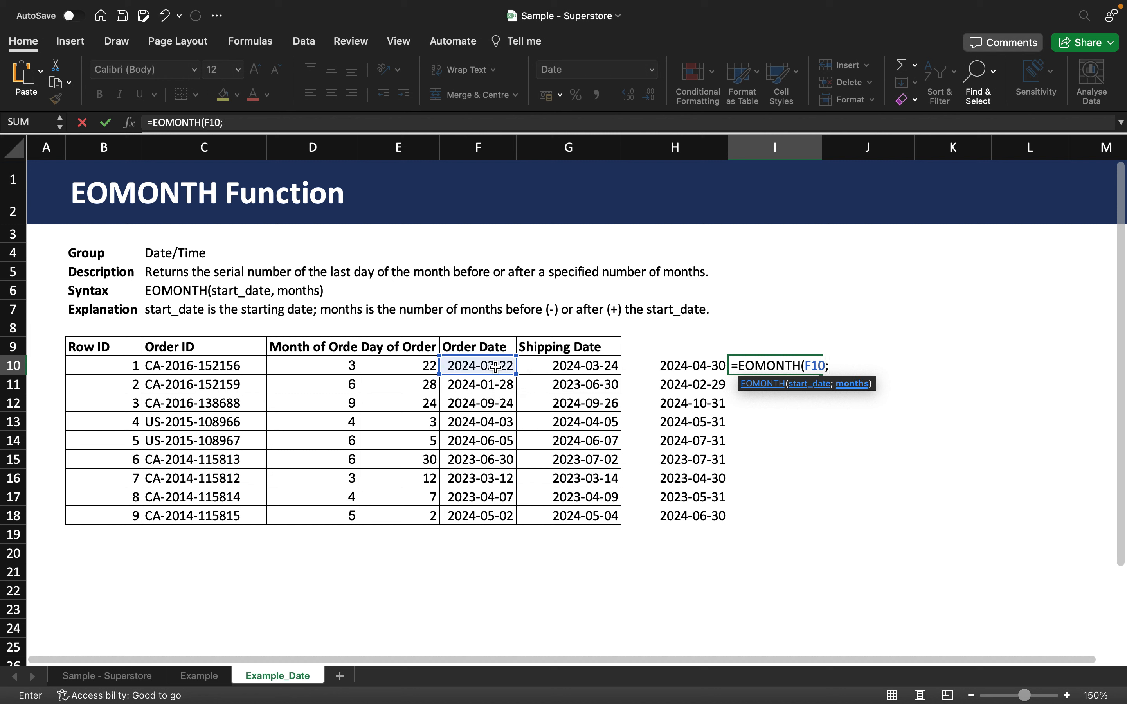
pyautogui.write('-3)')
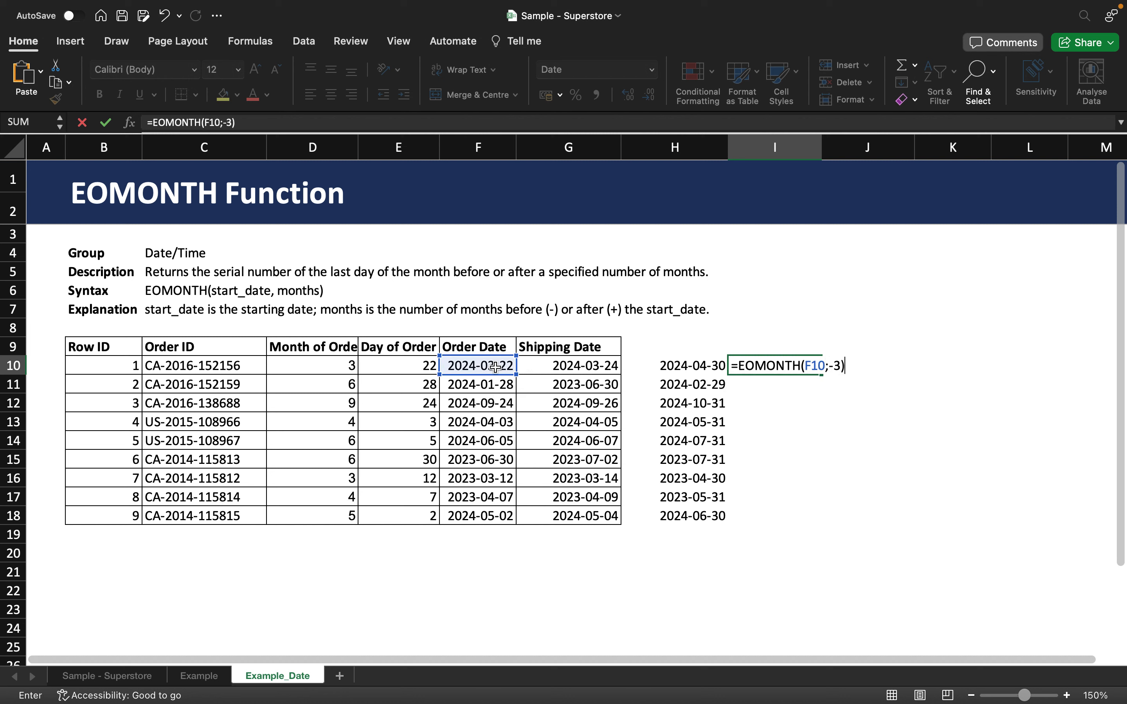
pyautogui.press('Return')
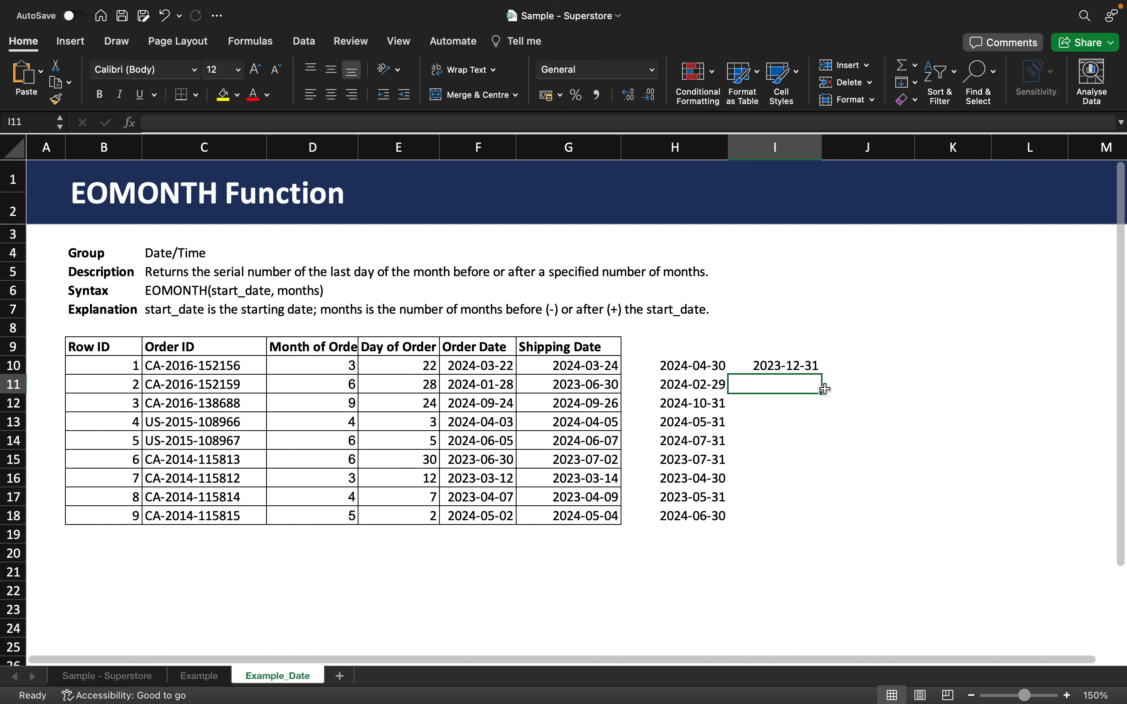